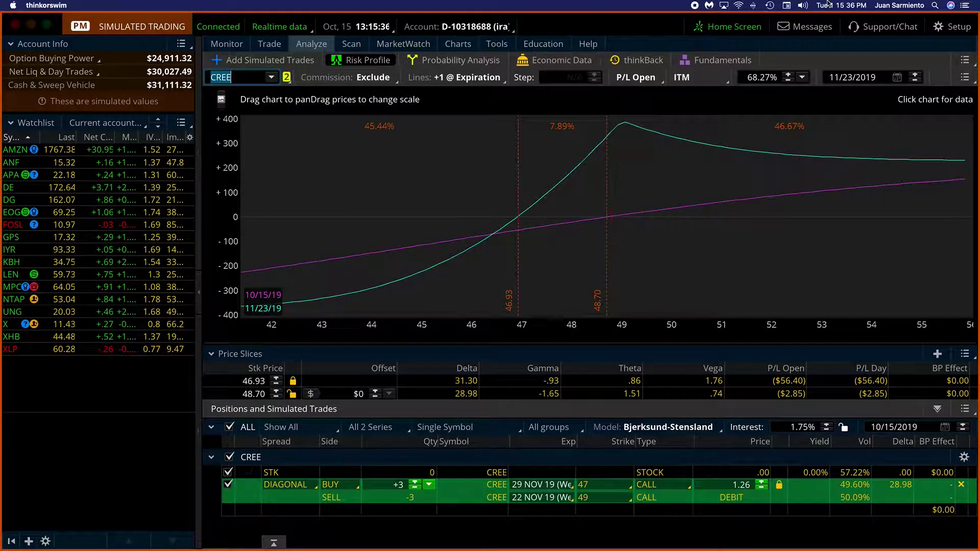
Show Monitor's Activity and Positions, listing the filled DG 160/162.5 call vertical at a 1.40 credit.
click(828, 4)
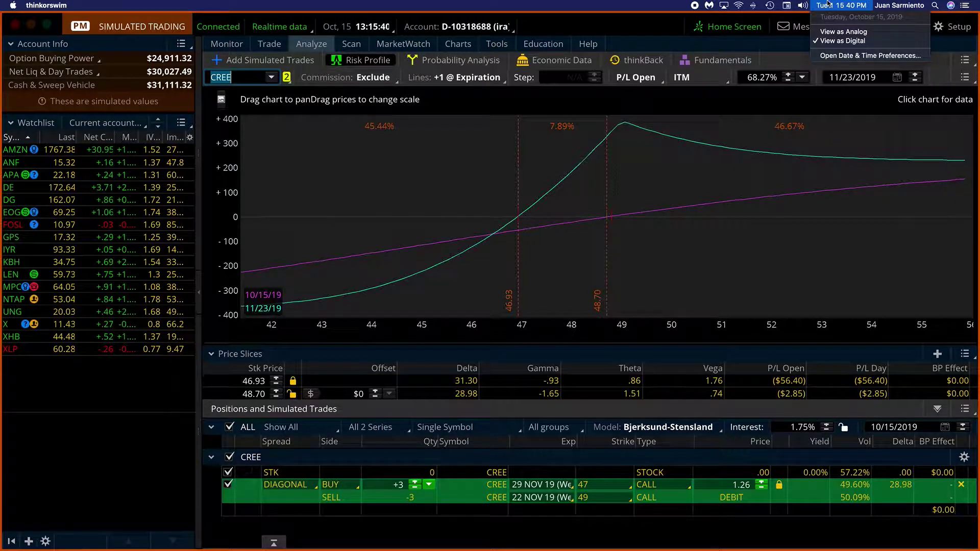
click(239, 44)
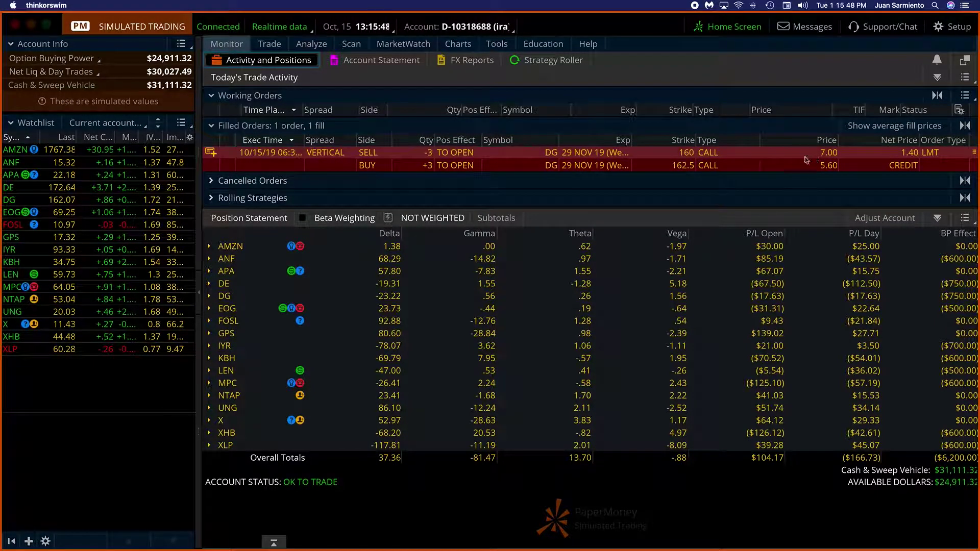
Analyze the filled DG vertical, delete the duplicate simulated vertical and exclude the other from the P/L chart.
right_click(668, 163)
click(721, 260)
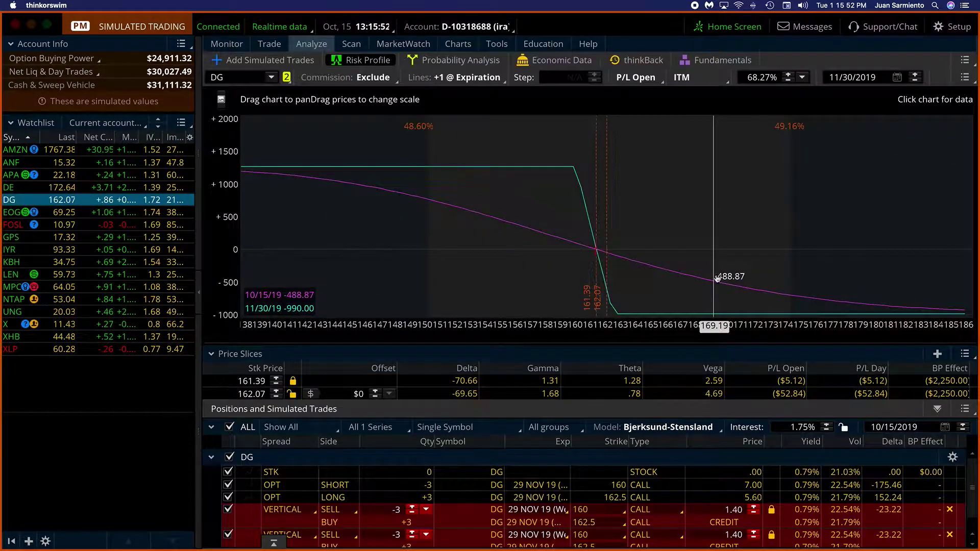
click(949, 510)
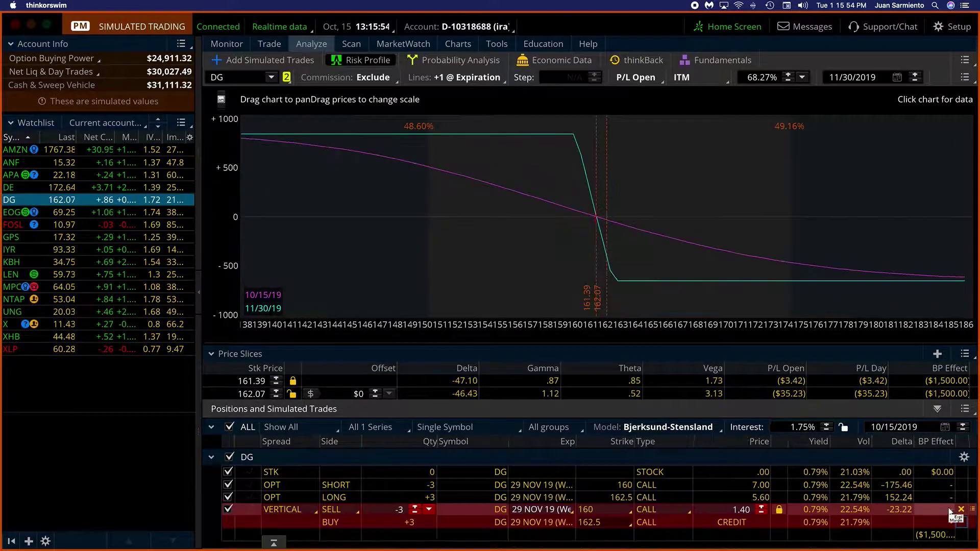
click(227, 509)
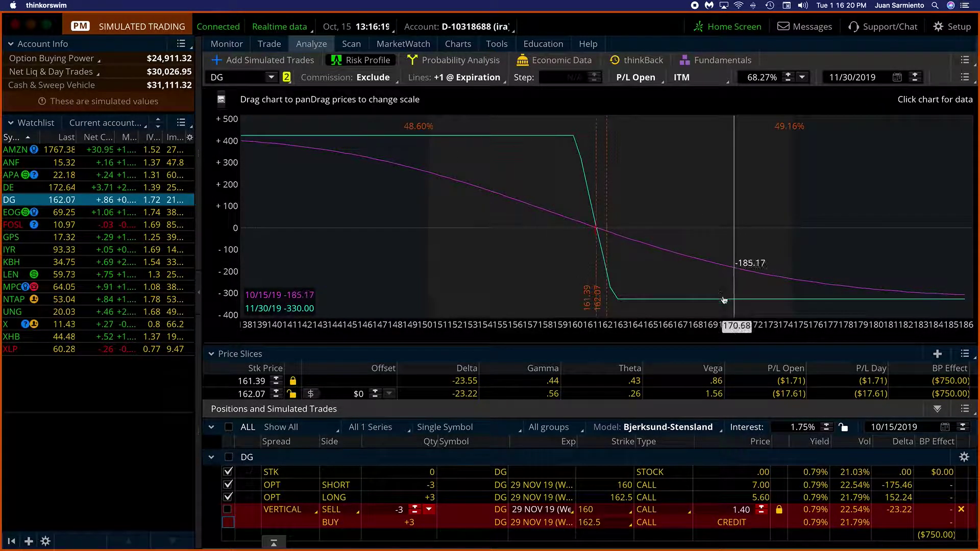
drag(709, 329, 580, 330)
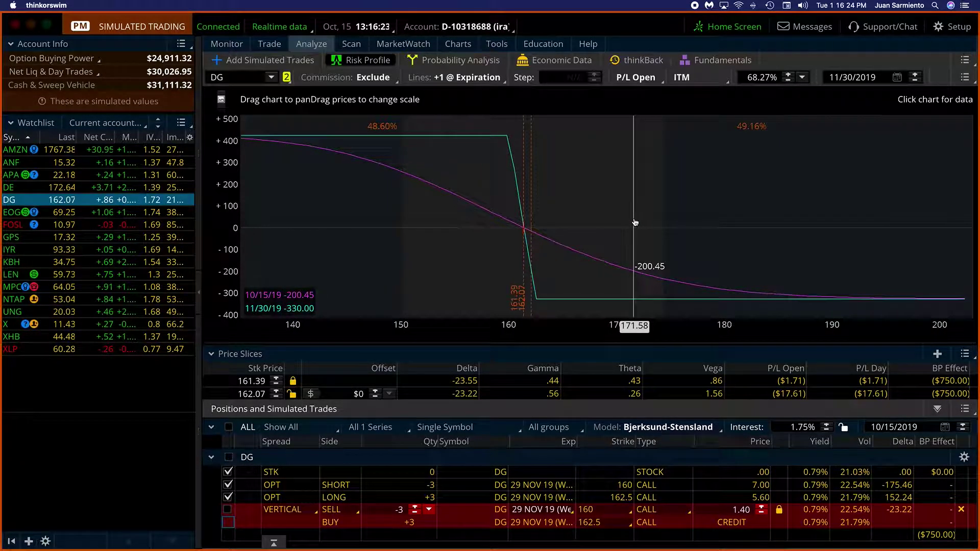
click(254, 79)
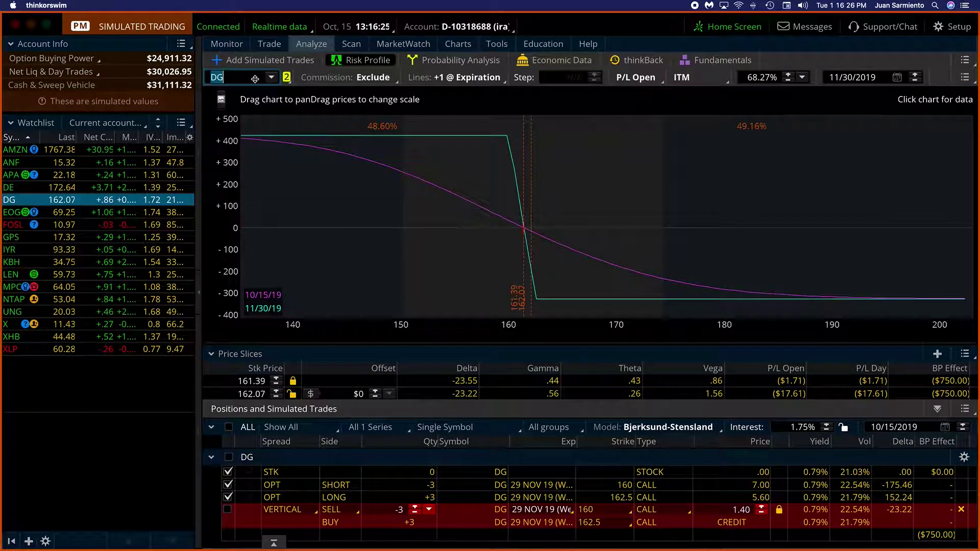
Load WDC into the risk analysis and zoom the P/L chart to the 57–71 price range.
text(WD)
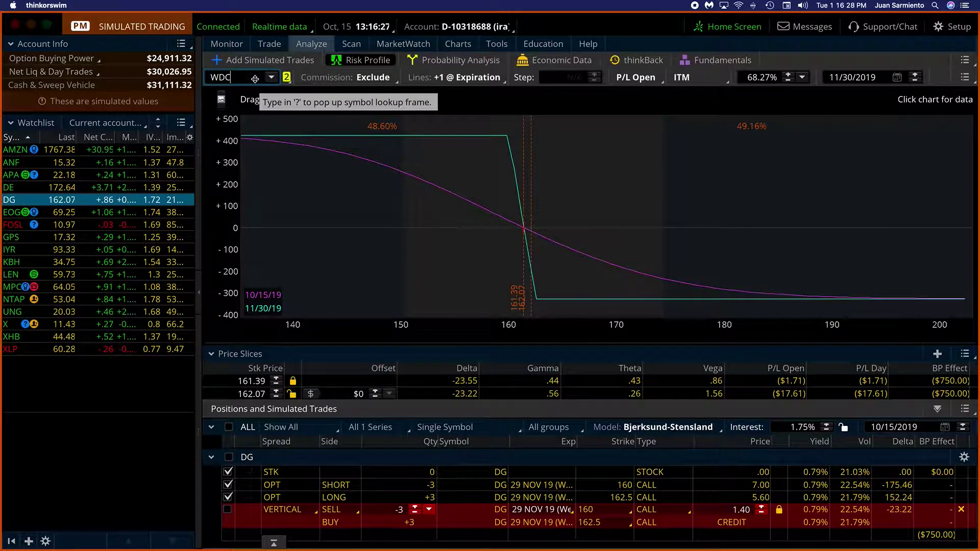
text(C)
key(Return)
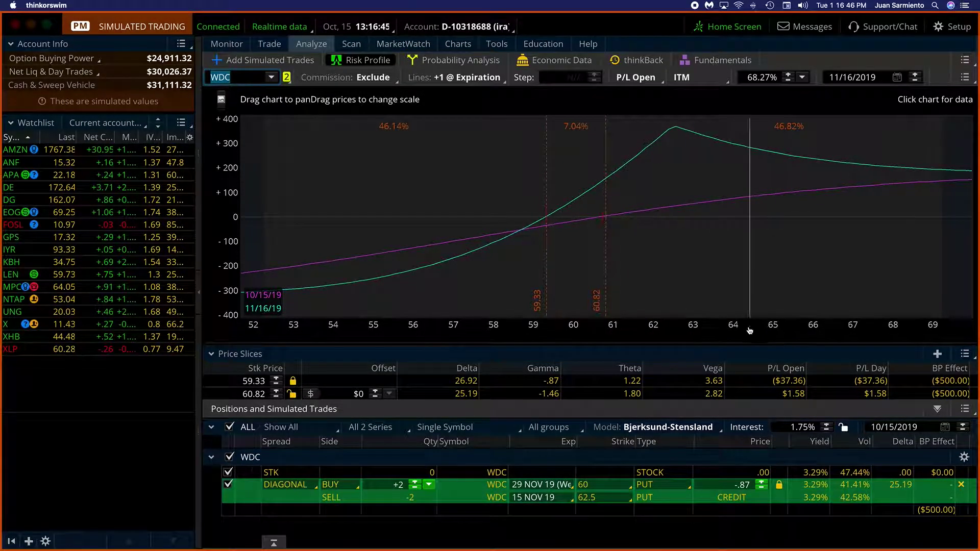
scroll(676, 203, down, 5)
drag(748, 144, 868, 144)
drag(355, 194, 422, 194)
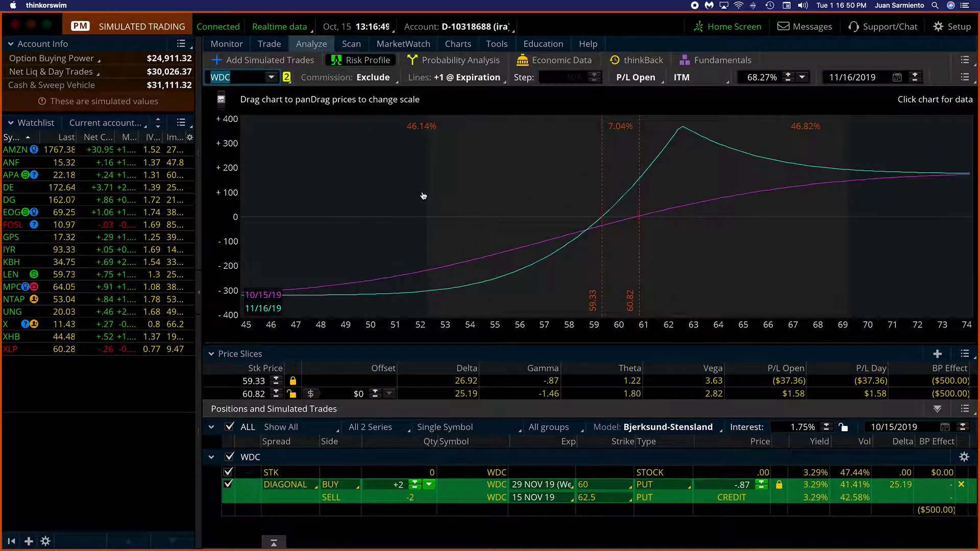
drag(306, 195, 544, 225)
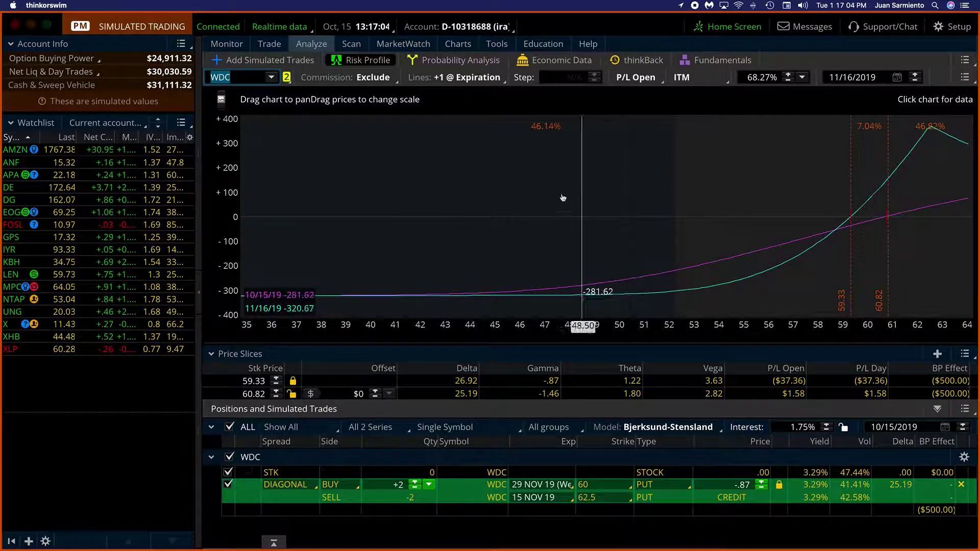
drag(645, 211, 465, 174)
drag(747, 176, 467, 161)
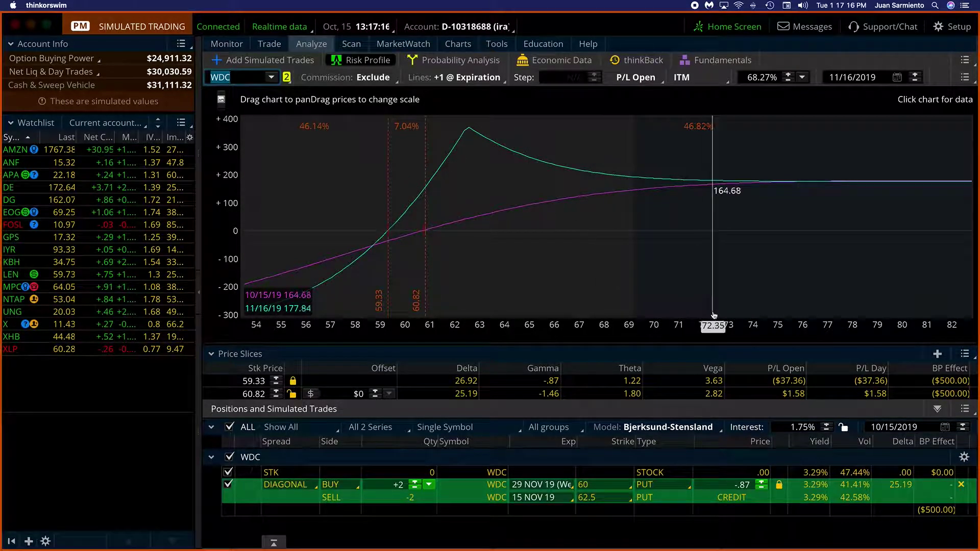
drag(660, 171, 568, 252)
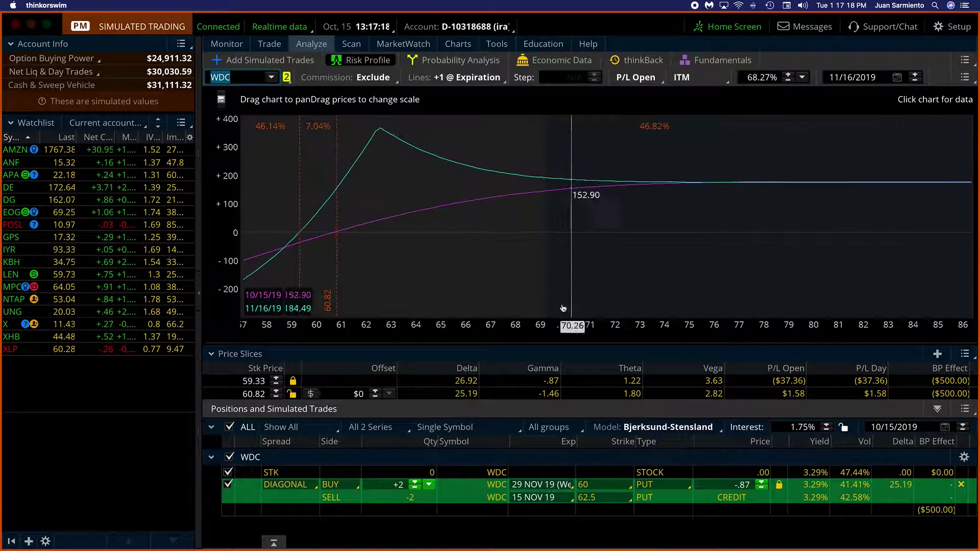
drag(558, 327, 864, 332)
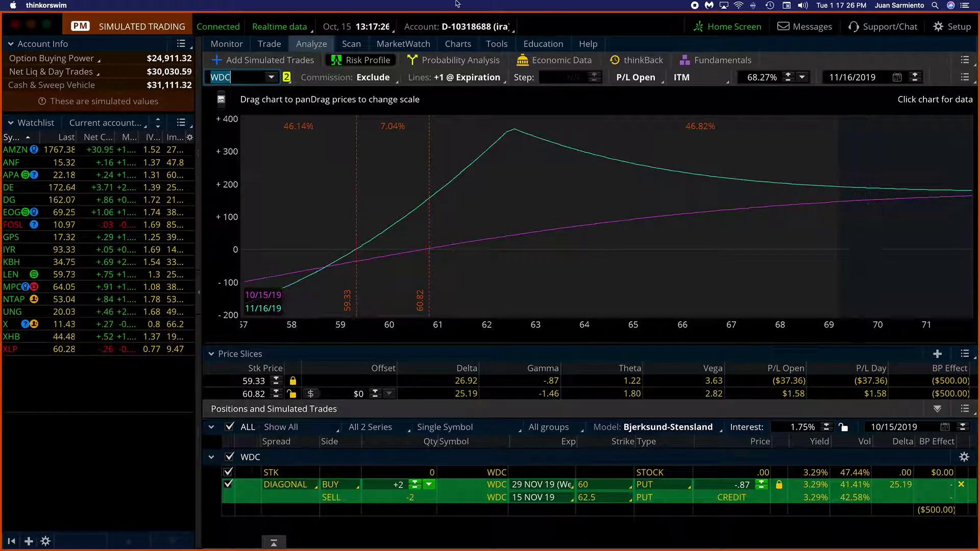
Confirm and send the +2 WDC 60/62.5 put diagonal at a 0.87 credit.
click(466, 44)
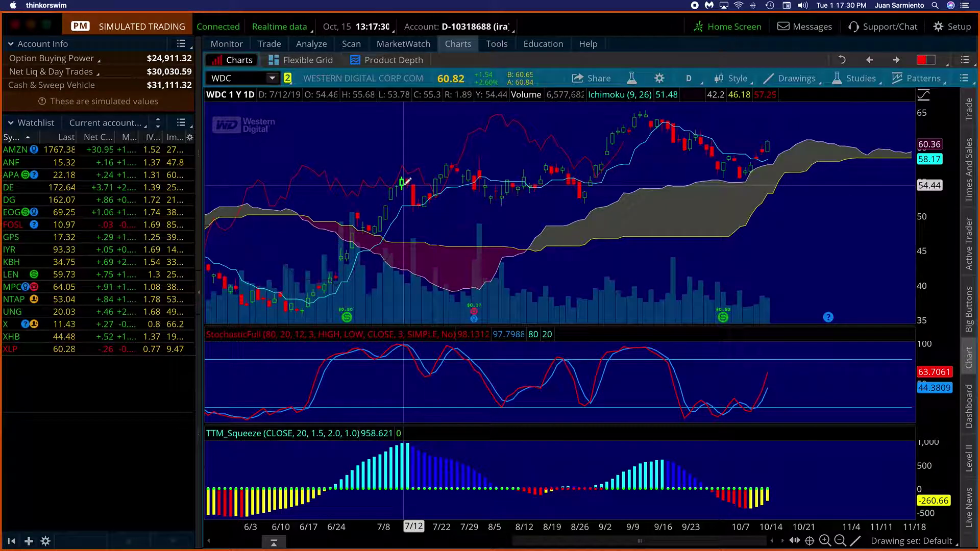
click(312, 44)
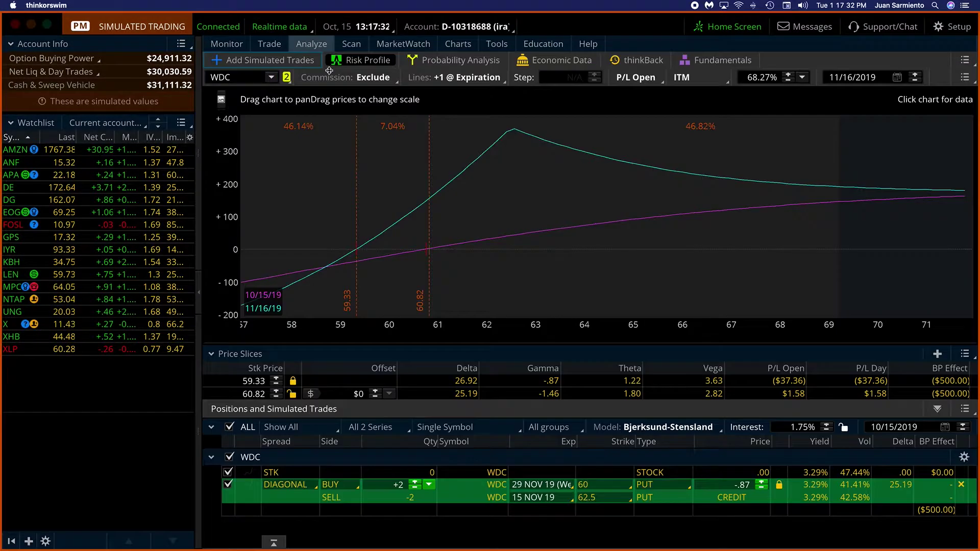
right_click(818, 496)
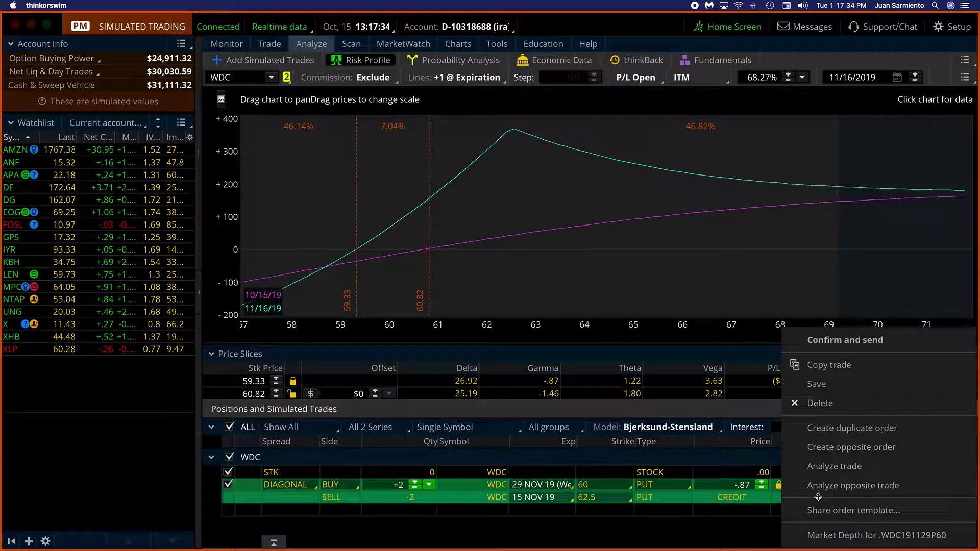
click(840, 340)
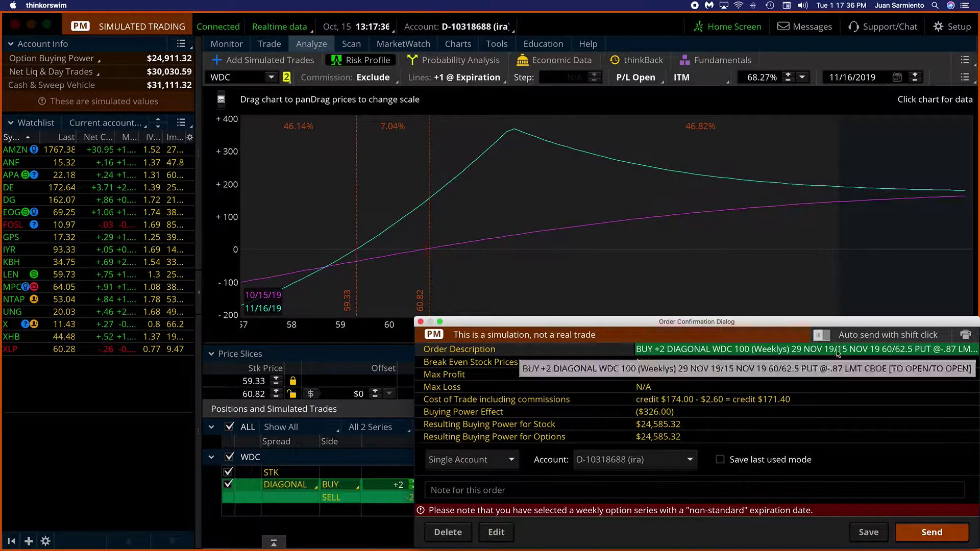
click(919, 533)
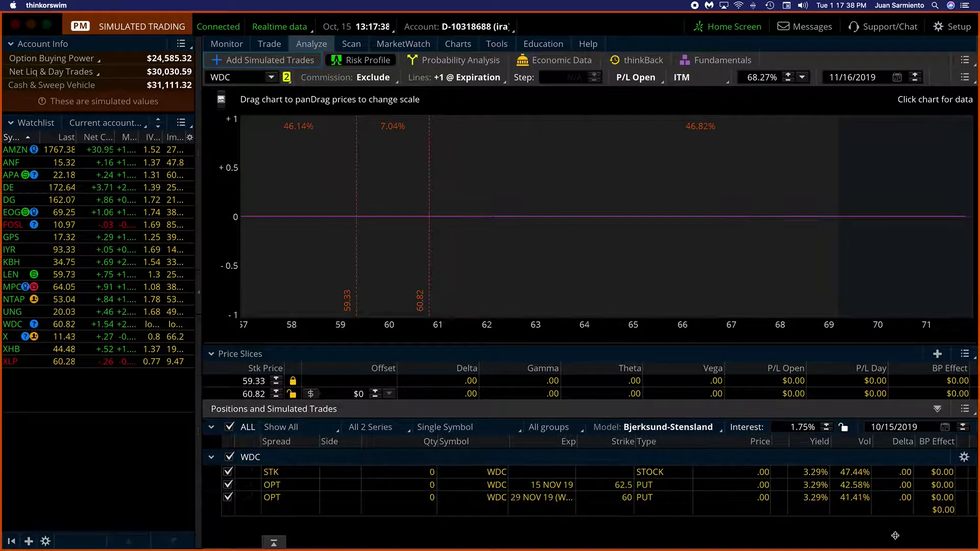
click(254, 76)
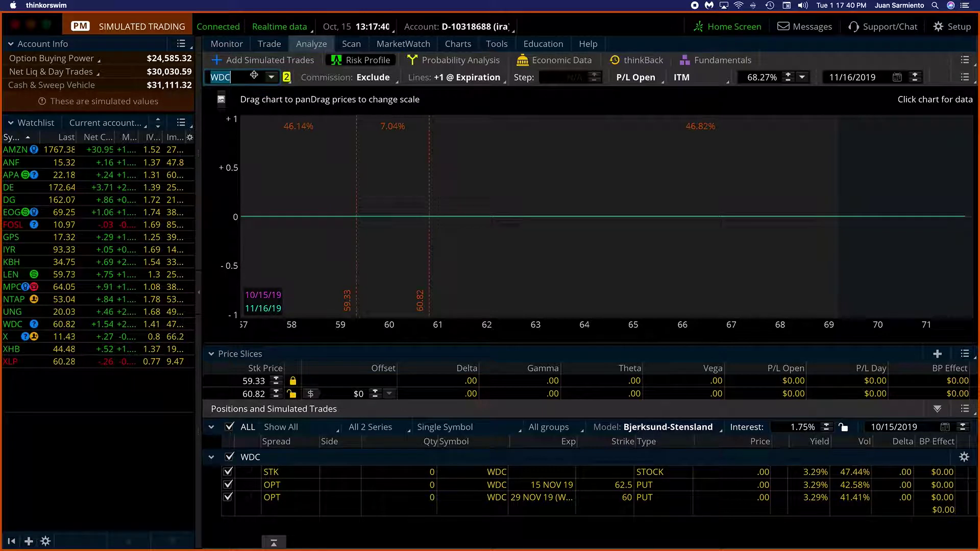
Load CREE, rescale the risk graph and lower the 47/49 call diagonal from 3 to 2 contracts.
text(CREE)
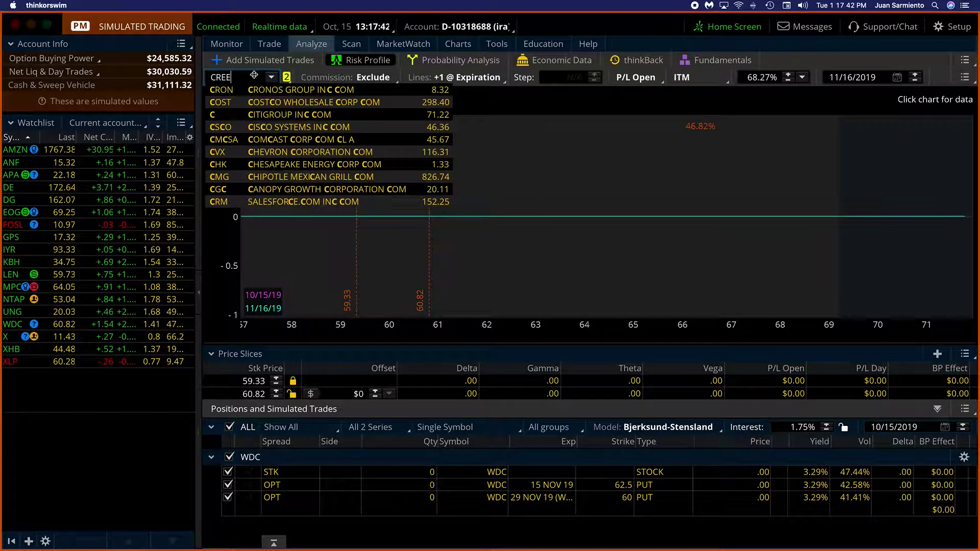
key(Return)
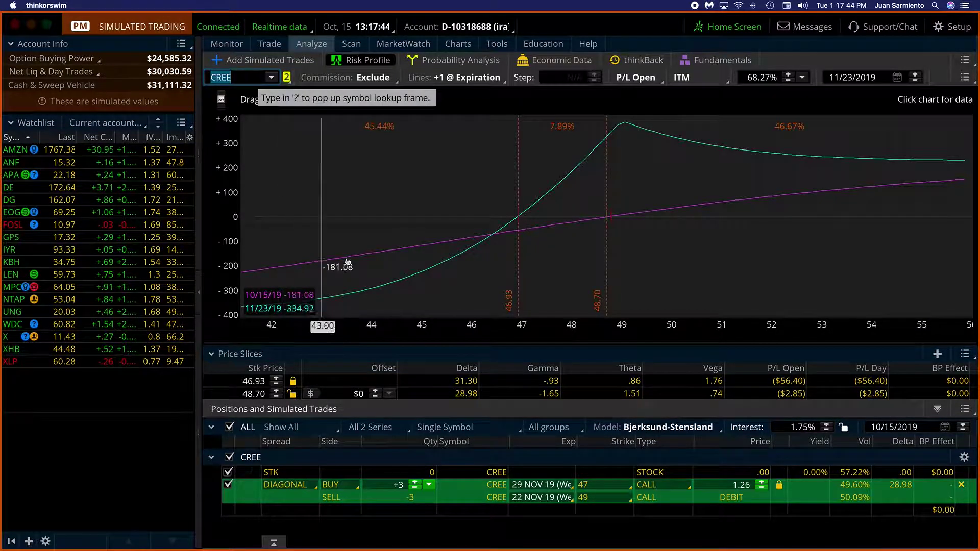
drag(729, 327, 592, 326)
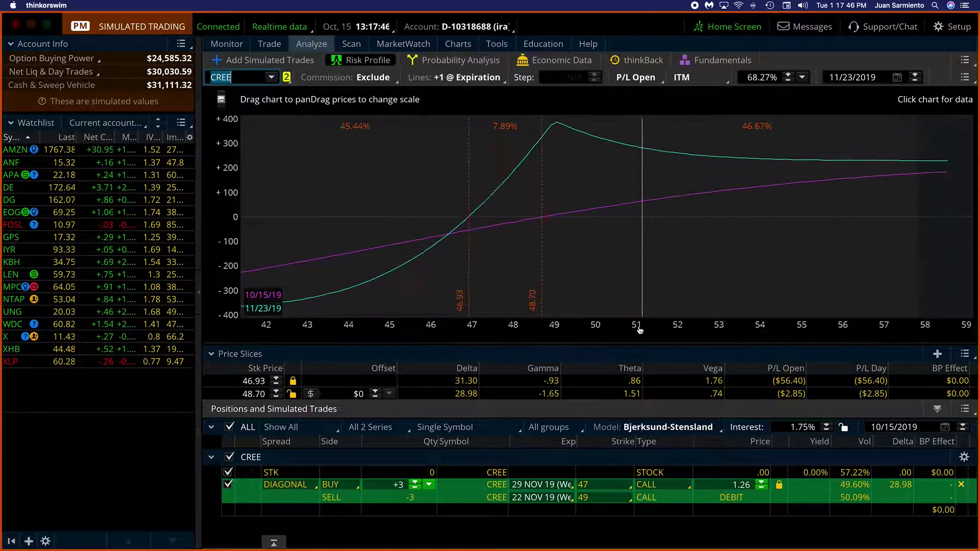
drag(363, 331, 393, 330)
drag(337, 229, 570, 201)
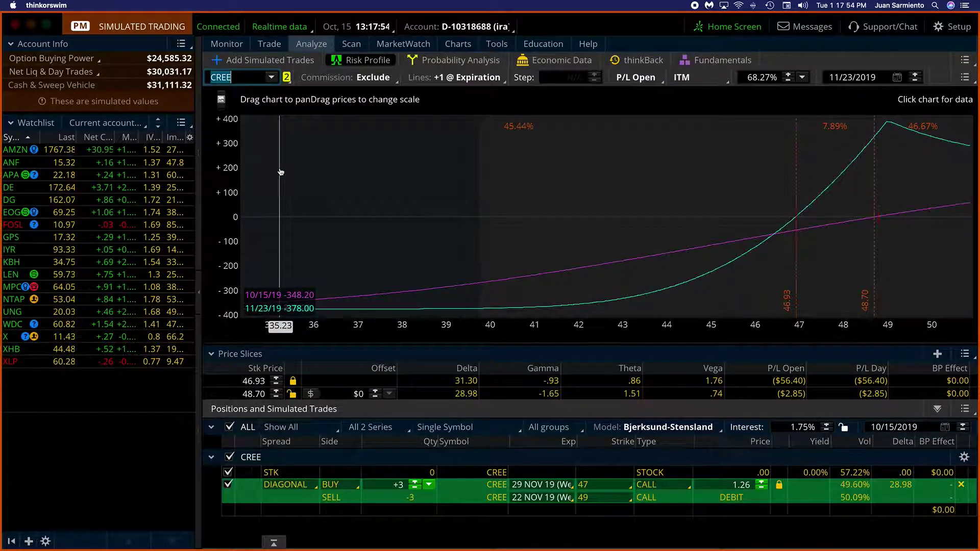
click(414, 487)
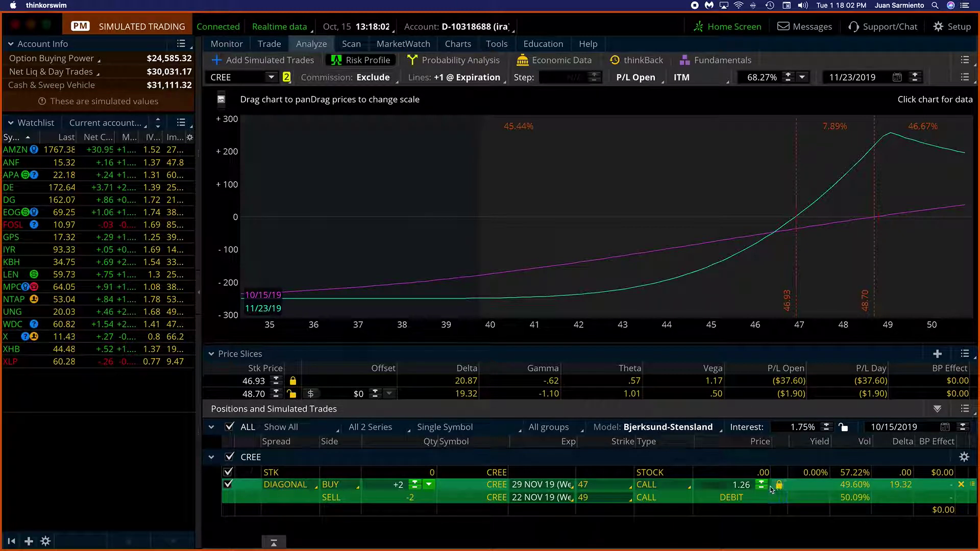
drag(773, 325, 446, 325)
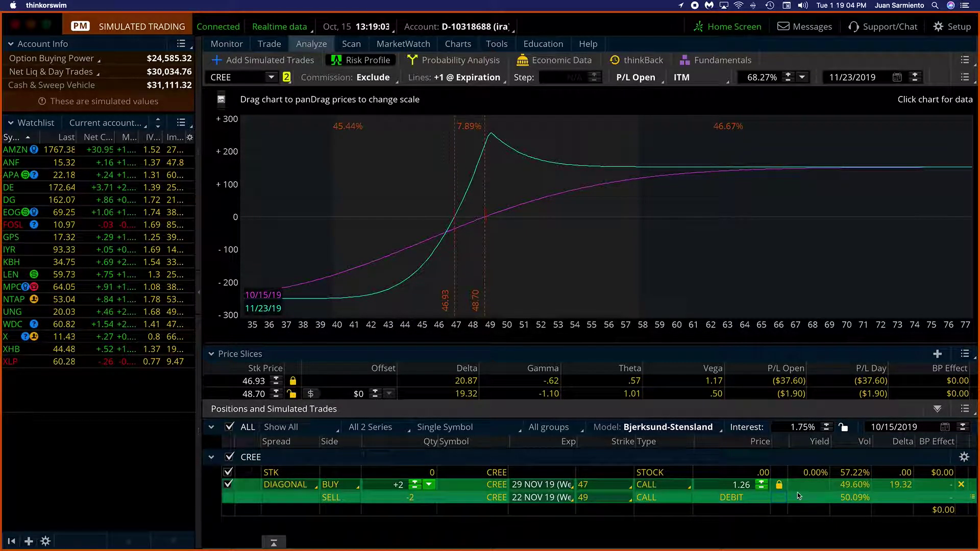
Send the +2 CREE 47/49 call diagonal at a 1.26 debit and view working orders.
right_click(810, 500)
click(826, 340)
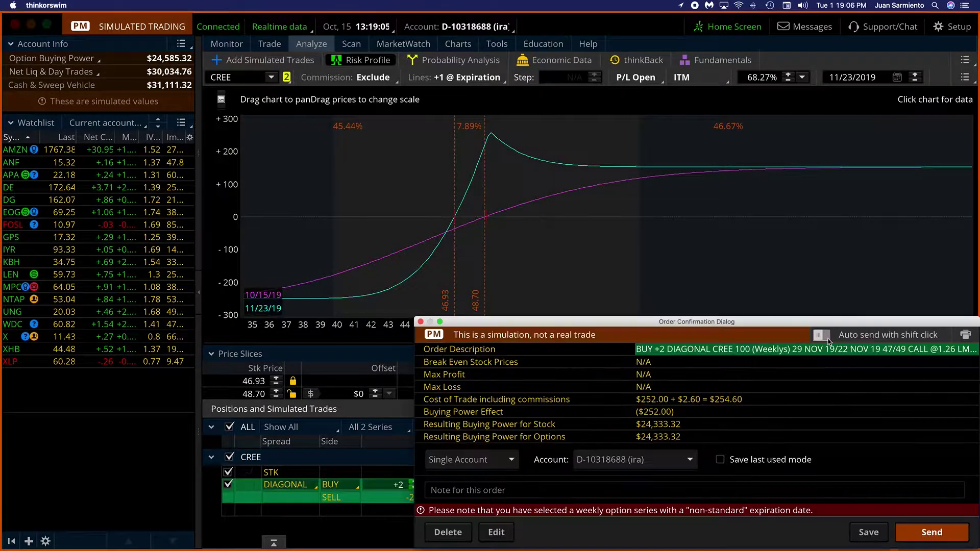
click(930, 532)
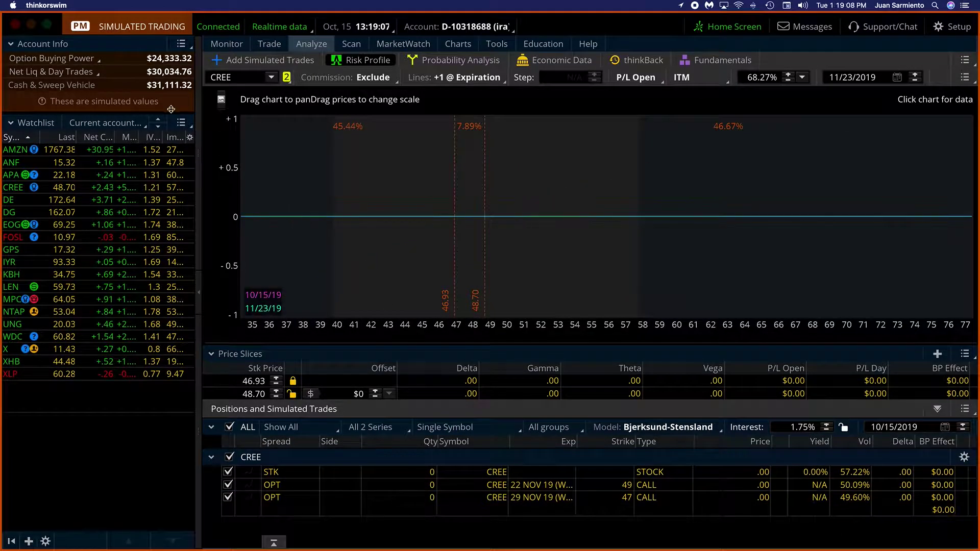
click(223, 40)
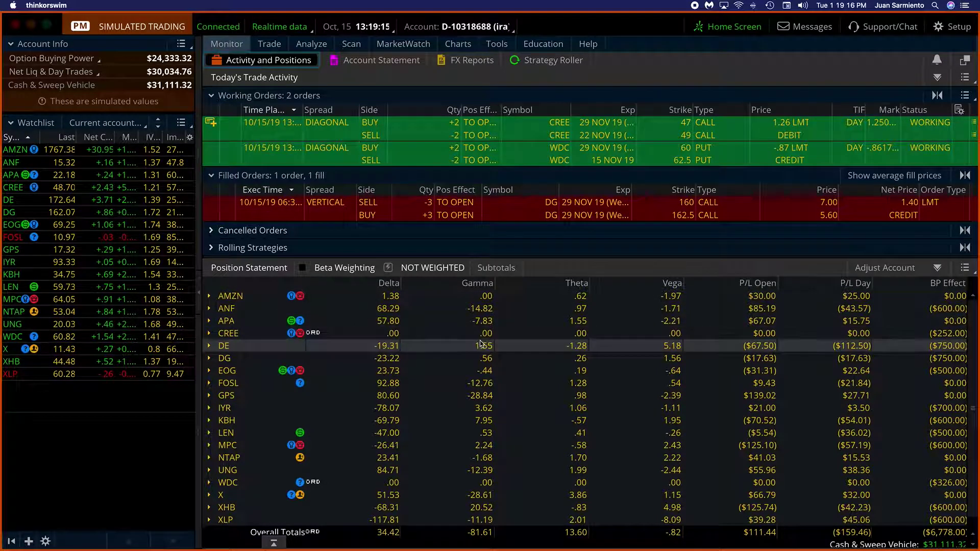
Show the Account Statement's Profits and Losses by symbol, totalling $111.44 overall.
scroll(480, 344, down, 1)
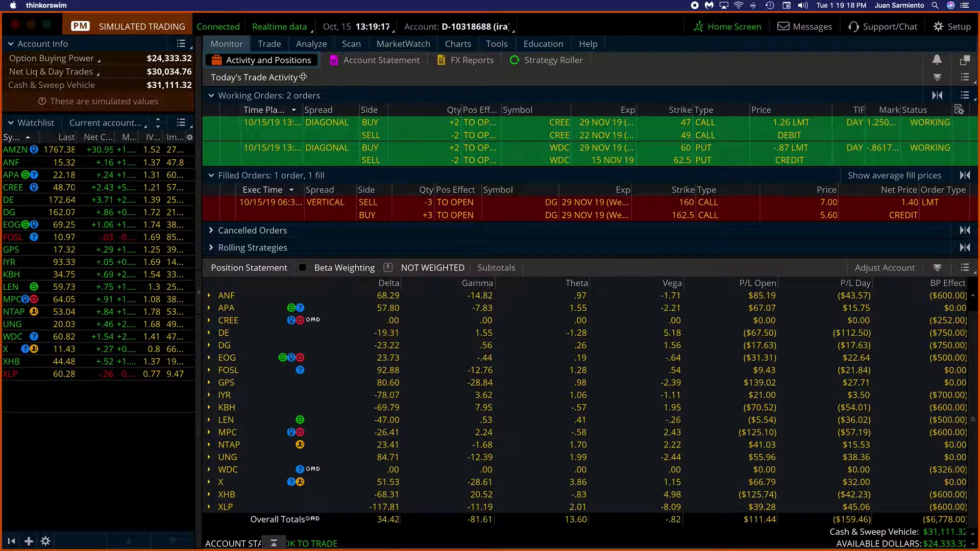
click(362, 60)
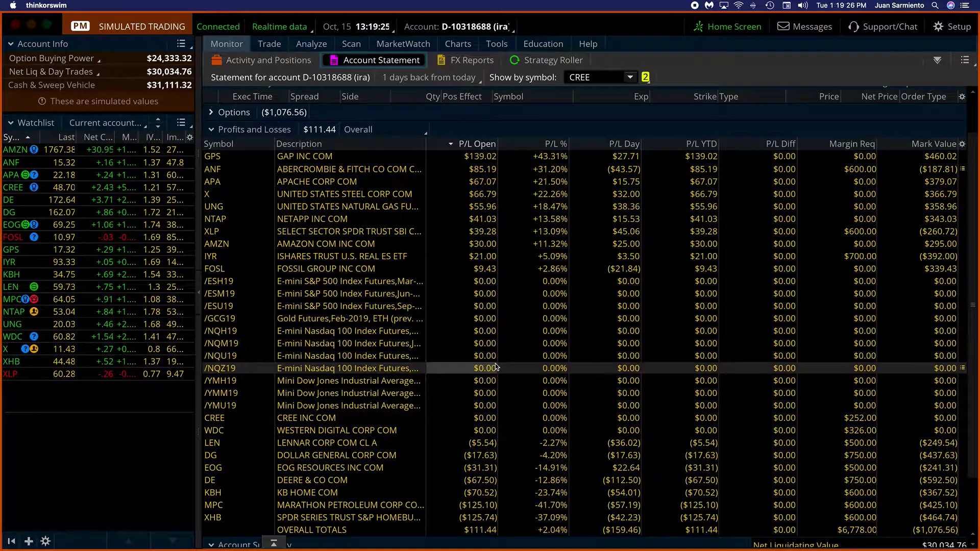
scroll(498, 367, up, 2)
scroll(500, 350, down, 5)
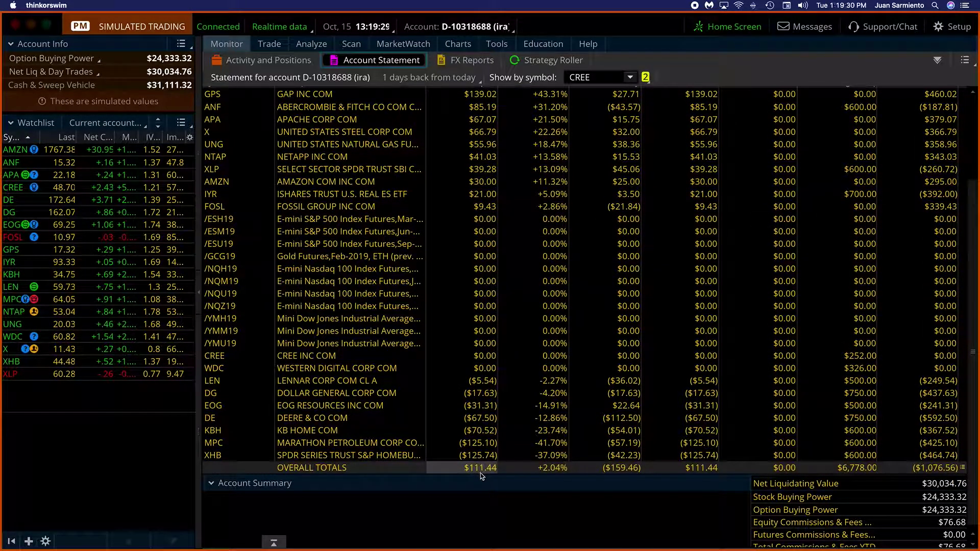
scroll(357, 204, up, 3)
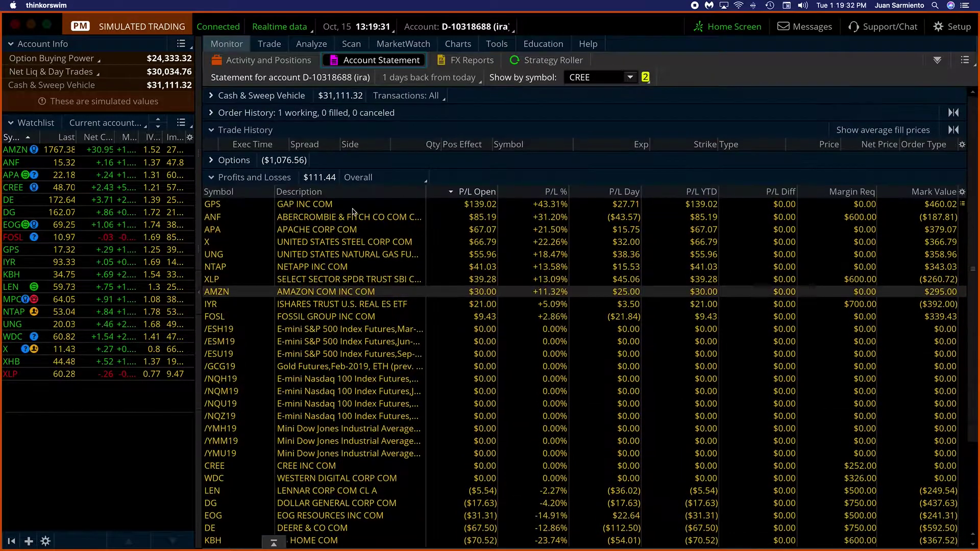